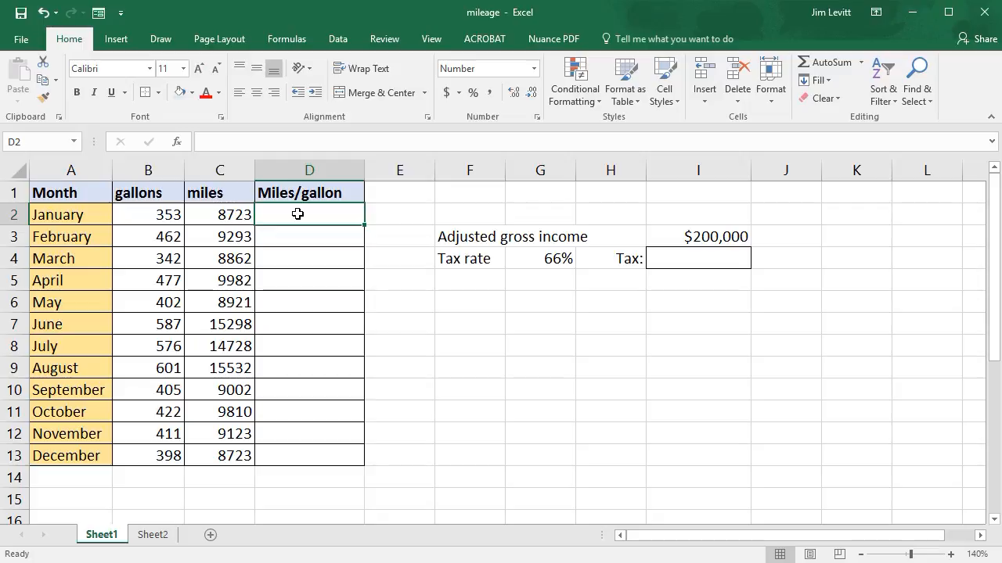
Try calculating January's miles per gallon in D2 with the cell-reference formula =C2/B2, and undo the entry
{"action": "type", "text": "="}
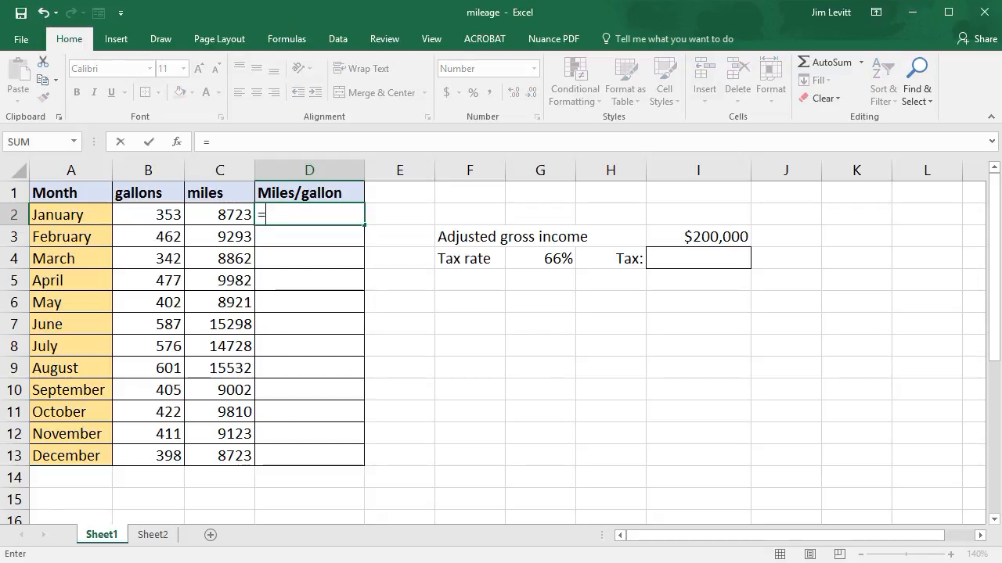
{"action": "left_click", "coordinate": [227, 215]}
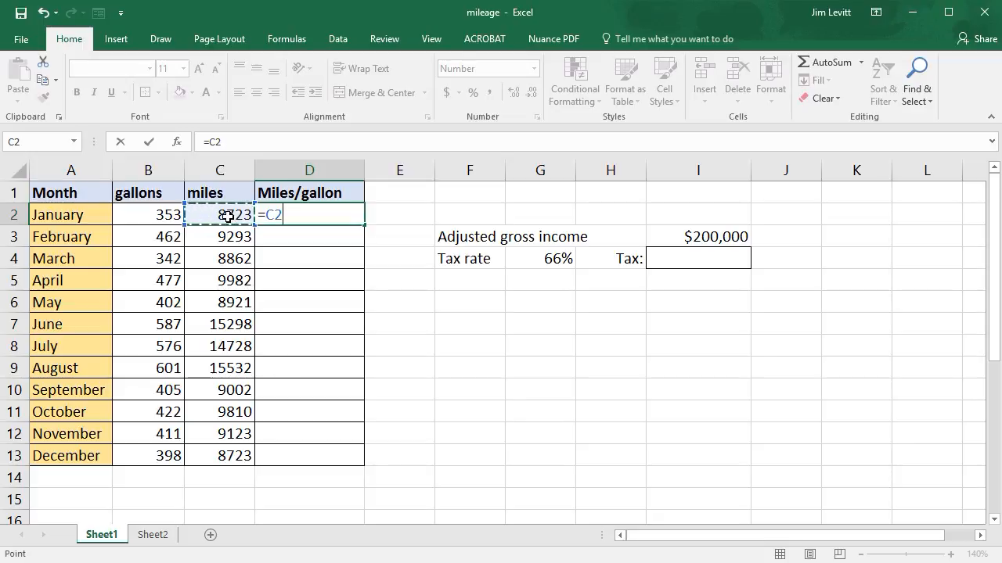
{"action": "type", "text": "/"}
{"action": "left_click", "coordinate": [165, 216]}
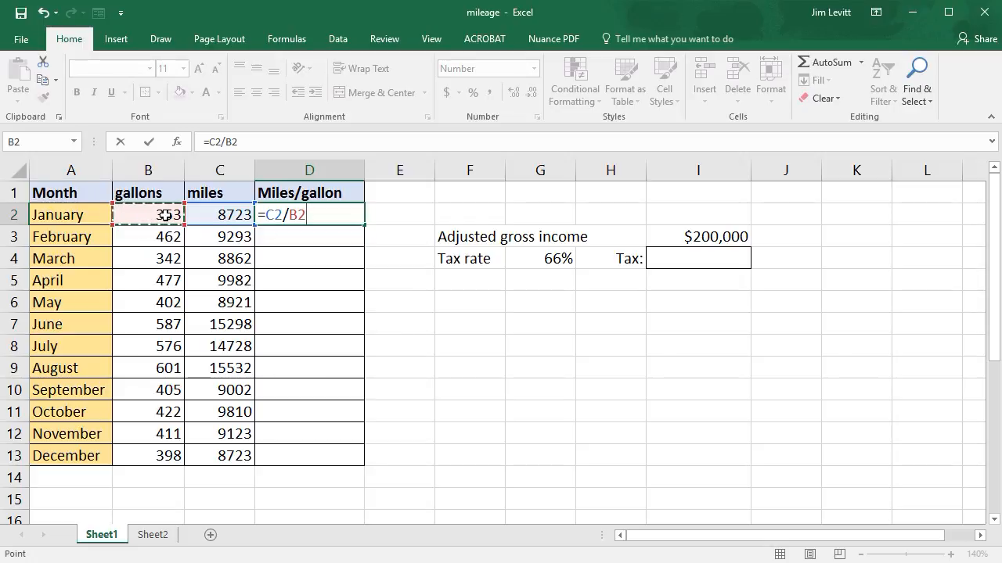
{"action": "key", "text": "Return"}
{"action": "key", "text": "Return"}
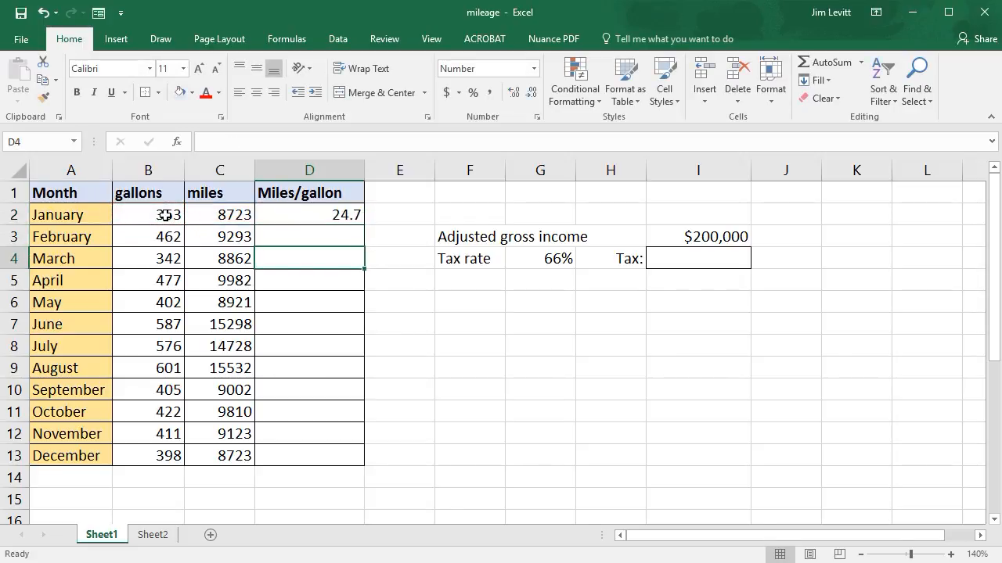
{"action": "left_click", "coordinate": [302, 216]}
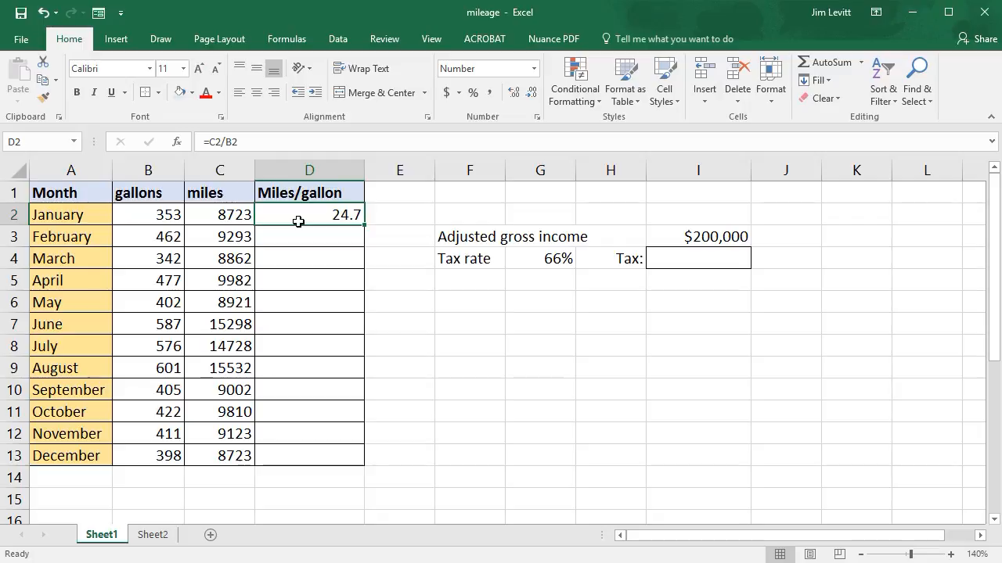
{"action": "key", "text": "ctrl+z"}
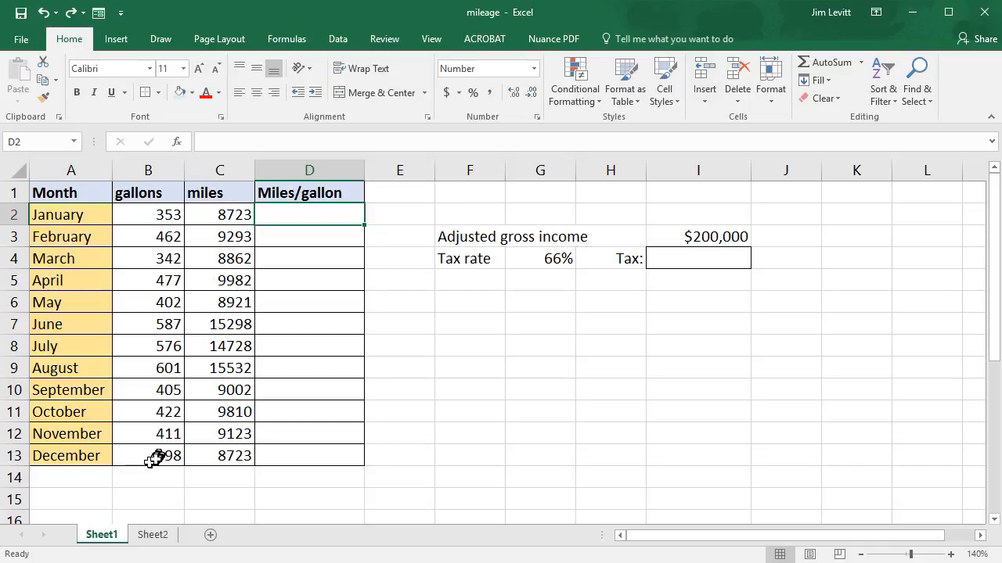
Define the name gallons for the monthly gallons values in B2:B13 and check the list of defined names
{"action": "left_click_drag", "start_coordinate": [156, 456], "coordinate": [157, 217]}
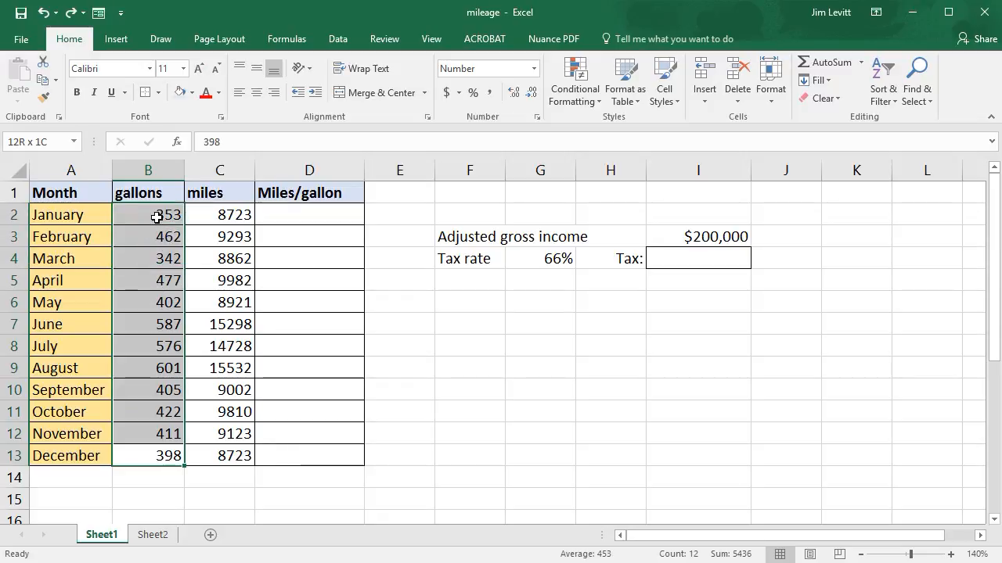
{"action": "left_click_drag", "start_coordinate": [157, 218], "coordinate": [157, 219]}
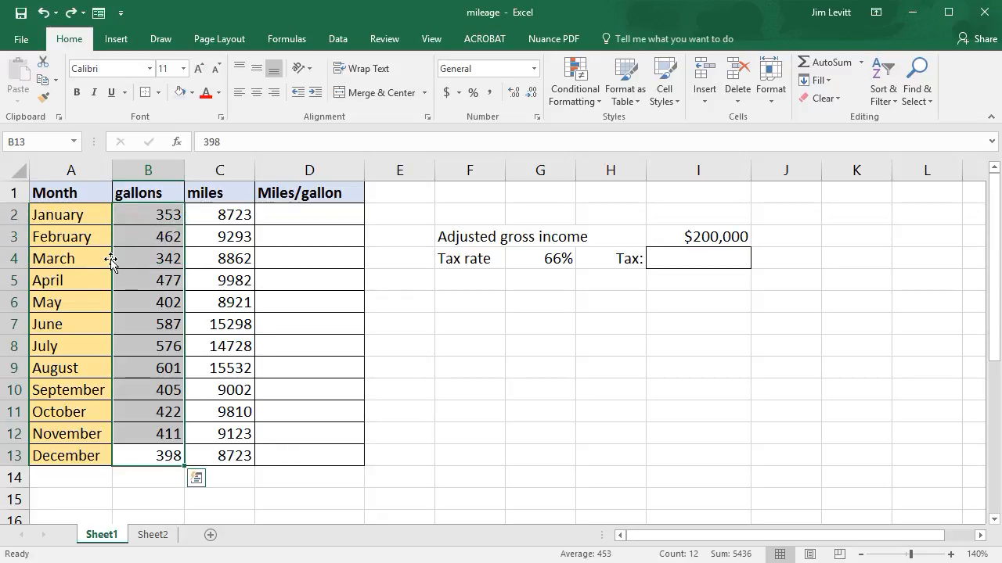
{"action": "left_click", "coordinate": [18, 142]}
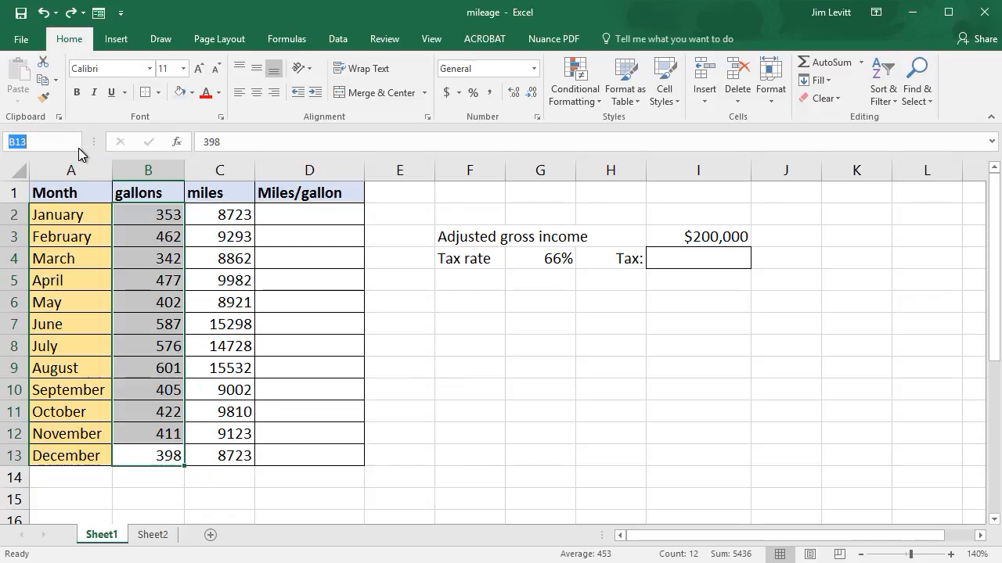
{"action": "type", "text": "gallons"}
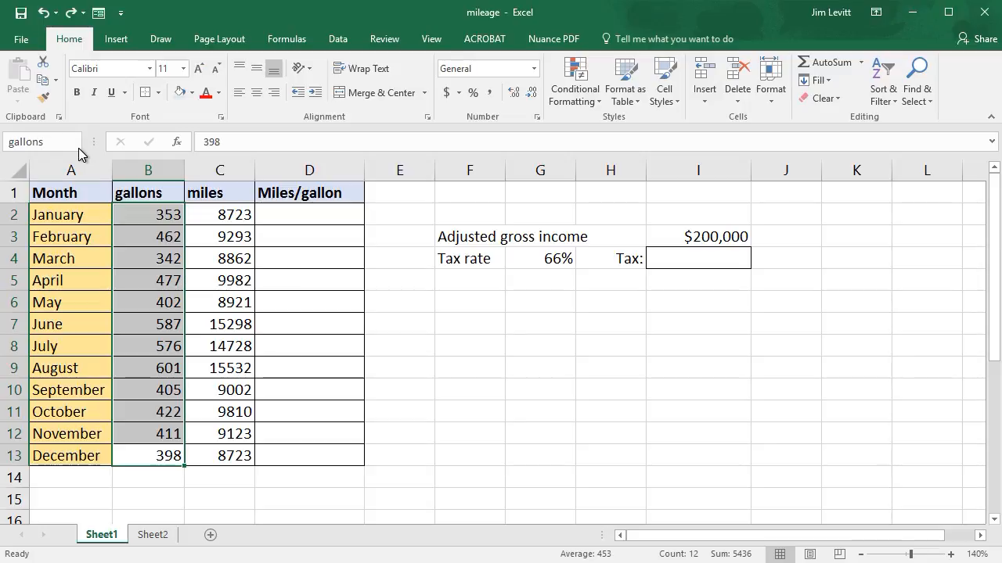
{"action": "key", "text": "Return"}
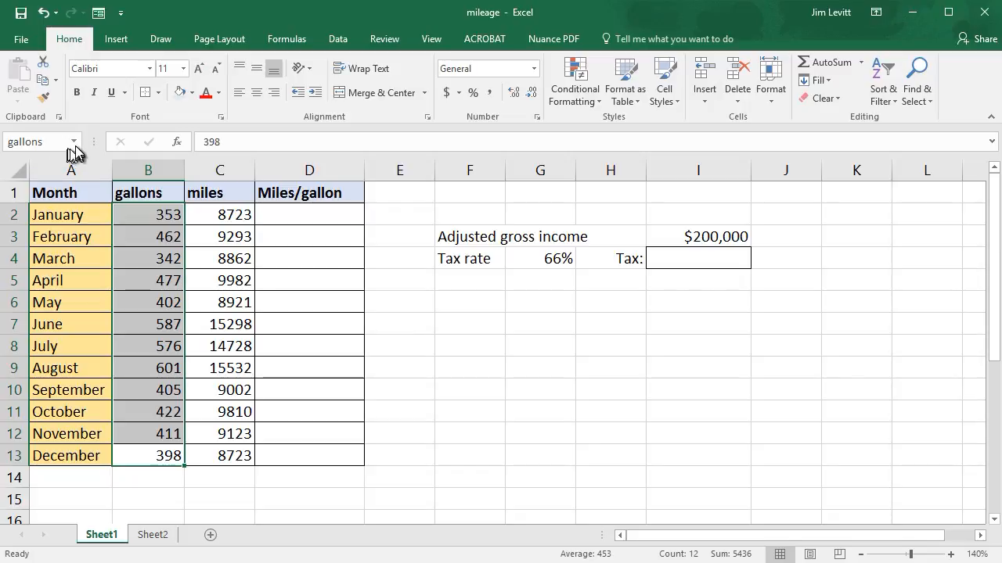
{"action": "left_click", "coordinate": [74, 142]}
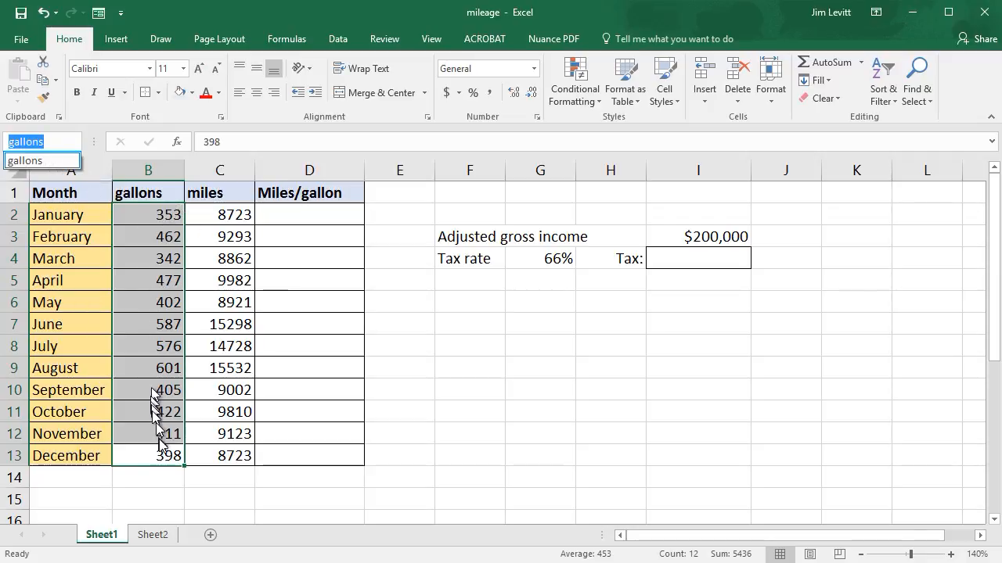
Define the name miles for the monthly miles values in C2:C13
{"action": "left_click", "coordinate": [232, 458]}
{"action": "left_click_drag", "start_coordinate": [232, 458], "coordinate": [224, 217]}
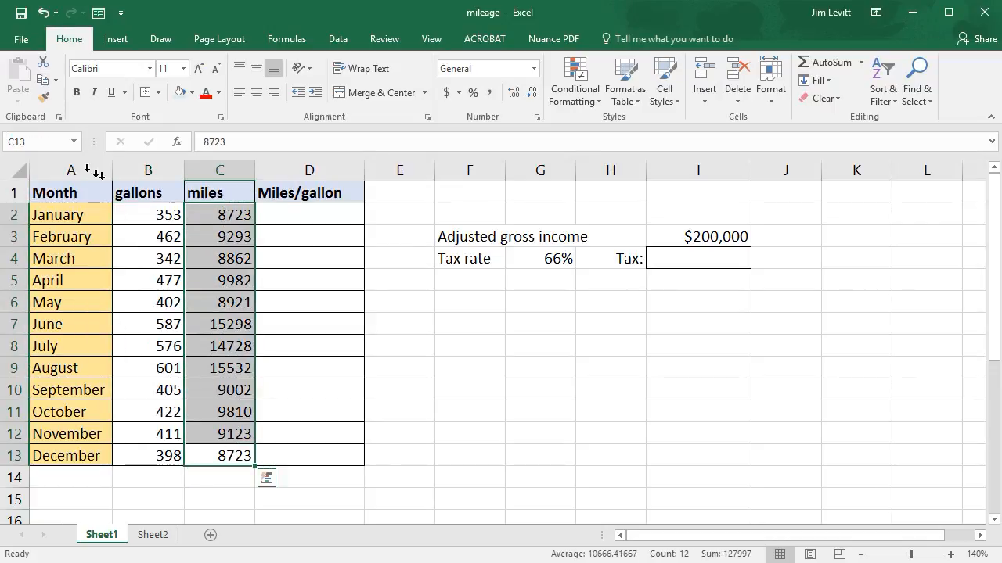
{"action": "left_click", "coordinate": [44, 141]}
{"action": "type", "text": "miles"}
{"action": "key", "text": "Return"}
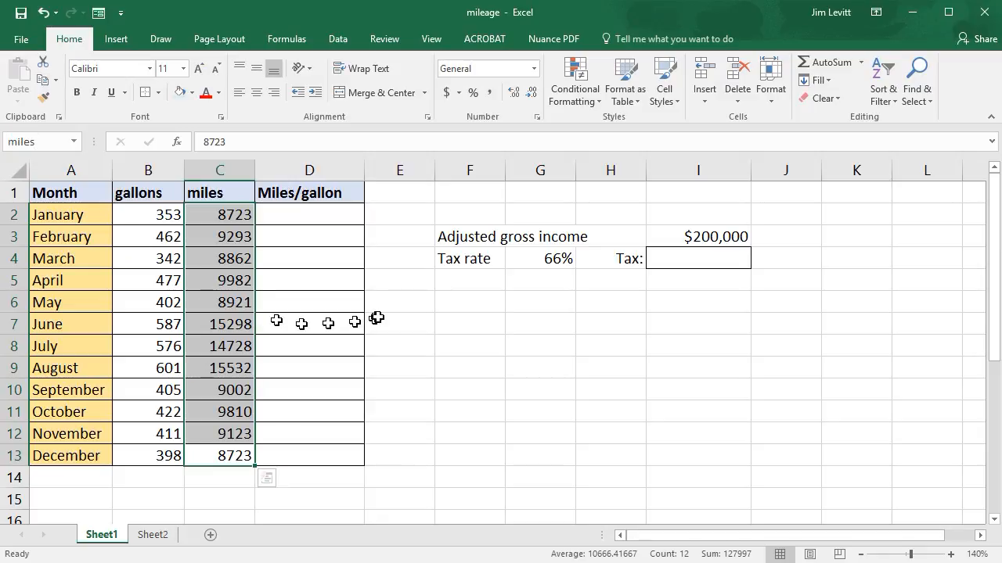
{"action": "left_click", "coordinate": [409, 313]}
Enter the formula =miles/gallons in D2 for January, using the two named ranges
{"action": "left_click", "coordinate": [313, 214]}
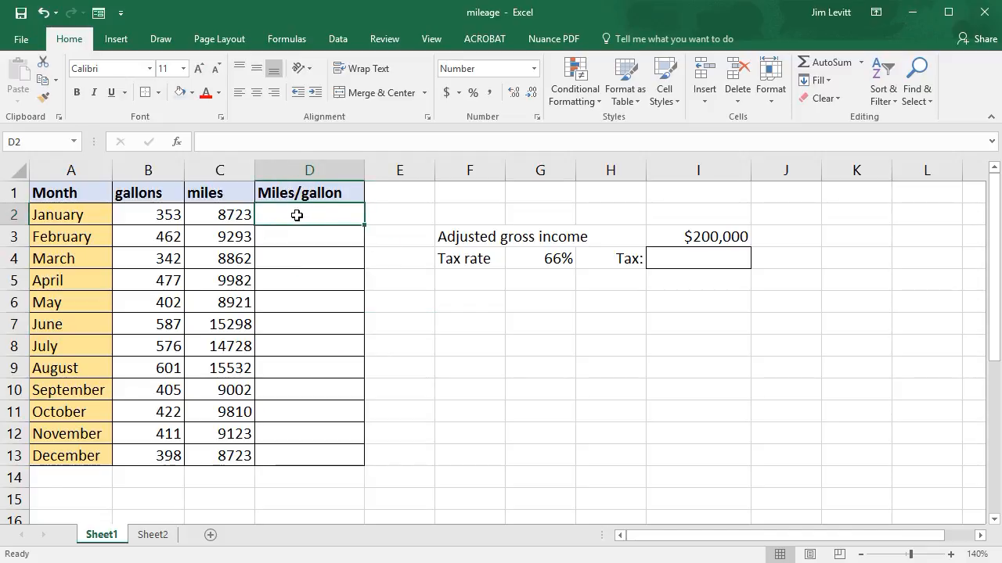
{"action": "type", "text": "=miles/g"}
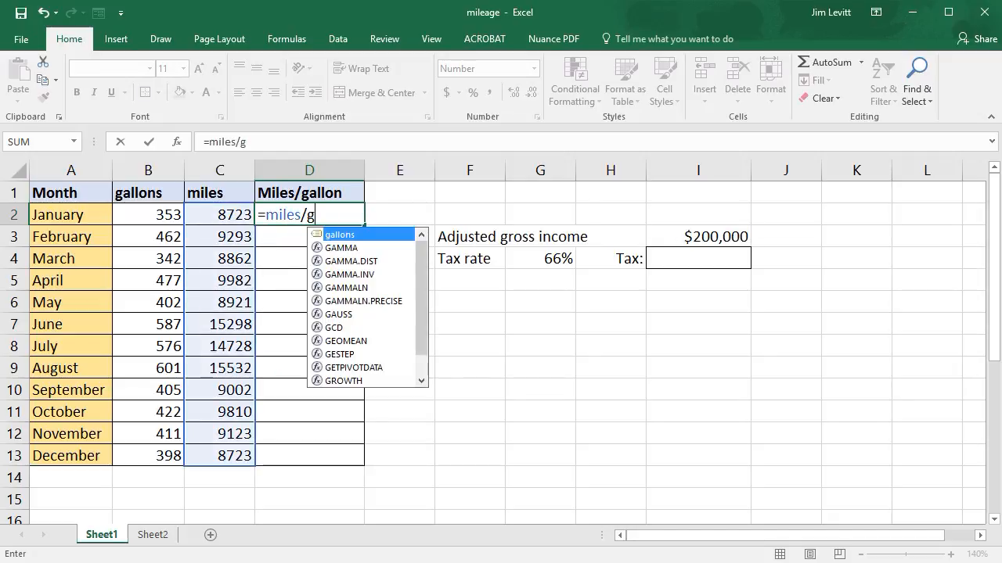
{"action": "double_click", "coordinate": [362, 237]}
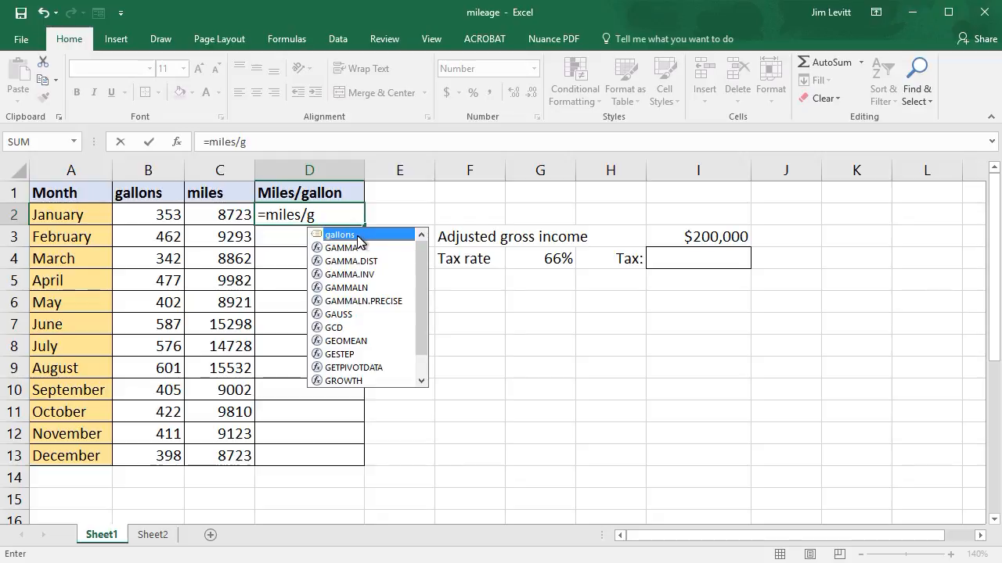
{"action": "double_click", "coordinate": [344, 236]}
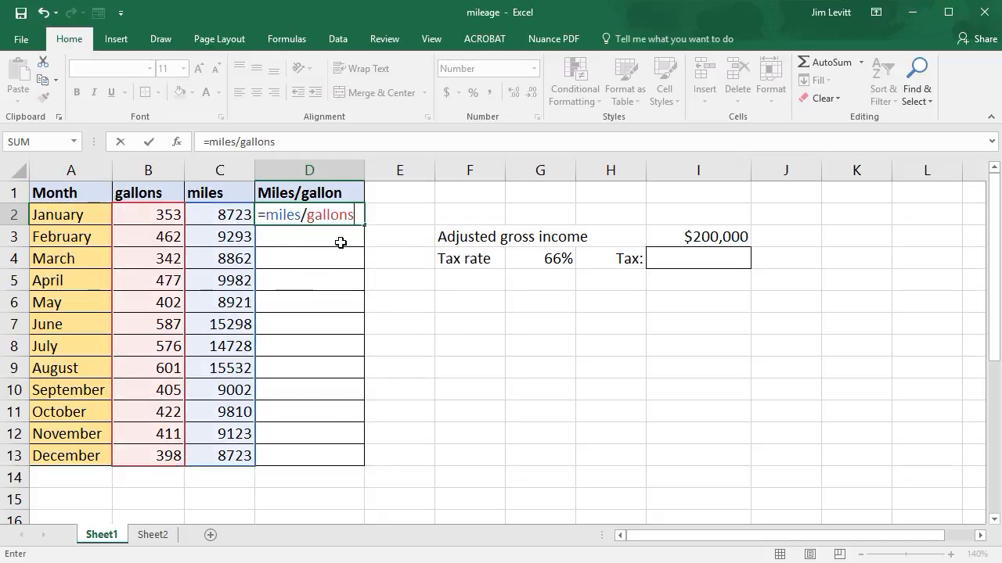
{"action": "key", "text": "Return"}
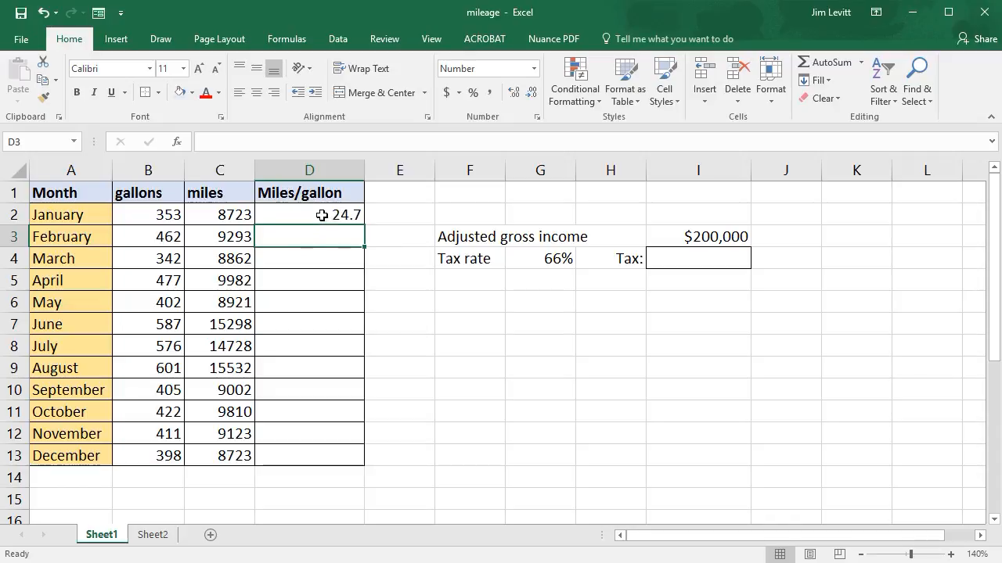
Fill the miles-per-gallon formula from D2 down through December in D13 and check the formula in several filled cells
{"action": "left_click", "coordinate": [321, 215]}
{"action": "left_click_drag", "start_coordinate": [364, 224], "coordinate": [356, 460]}
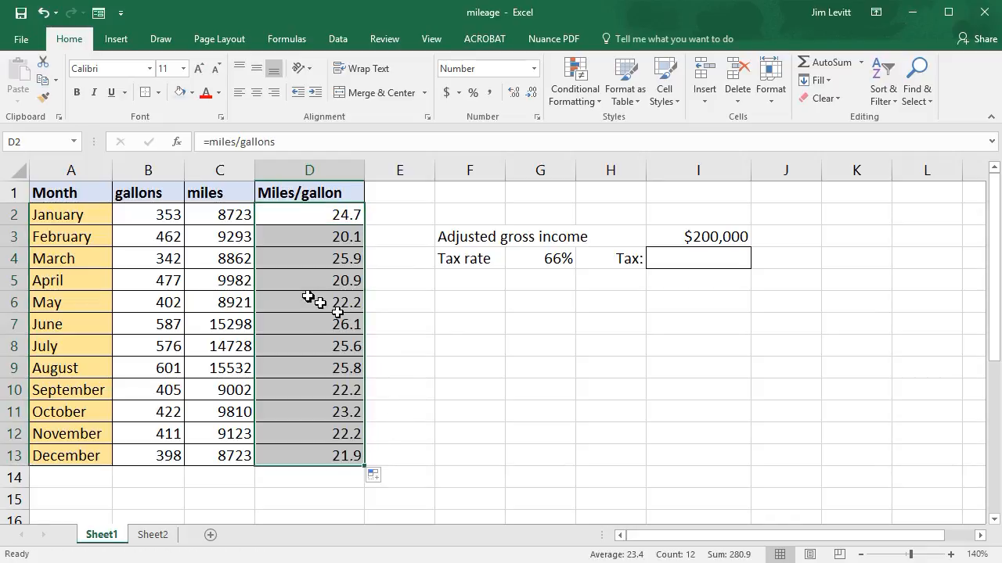
{"action": "left_click", "coordinate": [309, 327]}
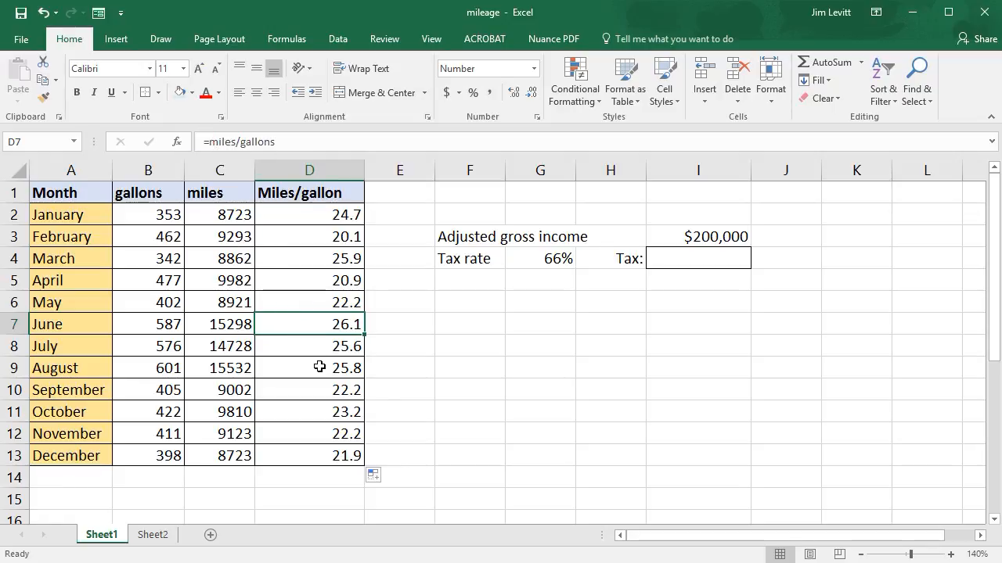
{"action": "left_click", "coordinate": [286, 435]}
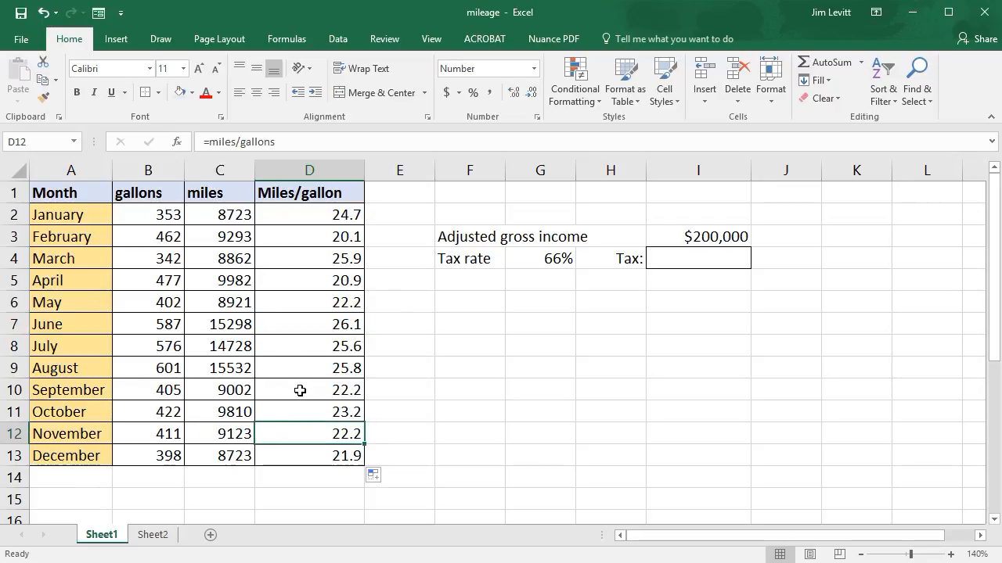
{"action": "left_click", "coordinate": [316, 368]}
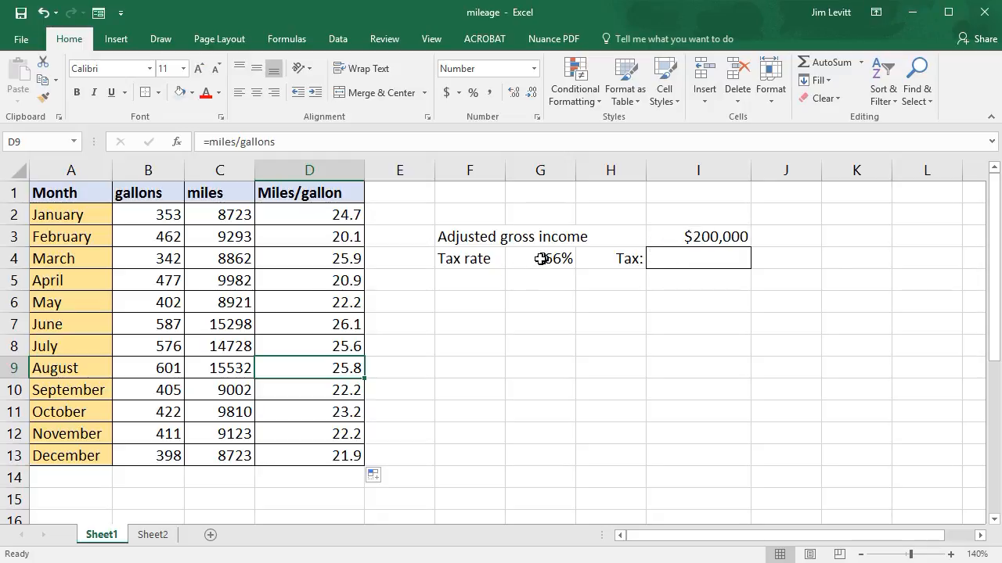
Define the name adjusted_gross for the adjusted gross income cell I3
{"action": "left_click", "coordinate": [692, 237]}
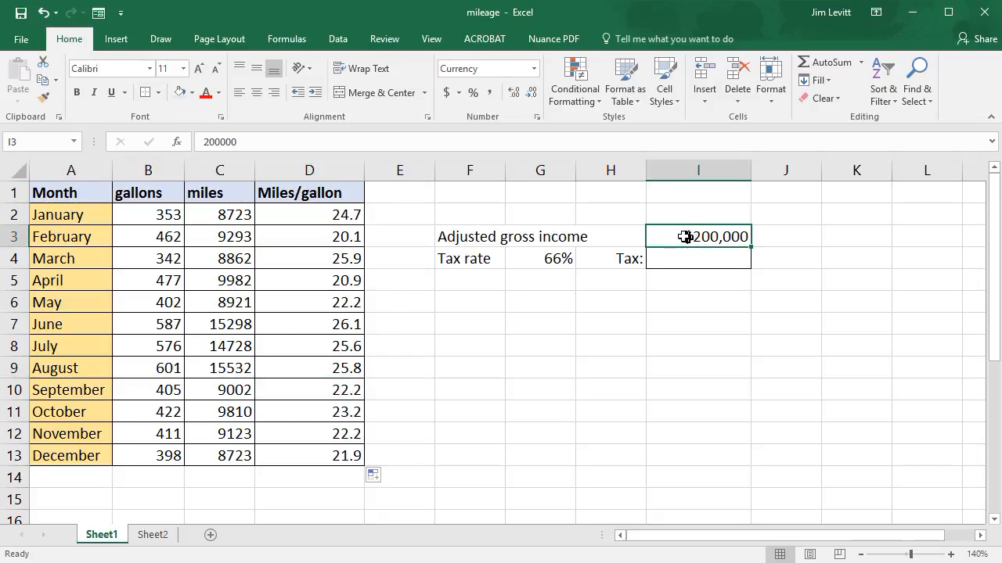
{"action": "left_click", "coordinate": [33, 141]}
{"action": "type", "text": "adjusted"}
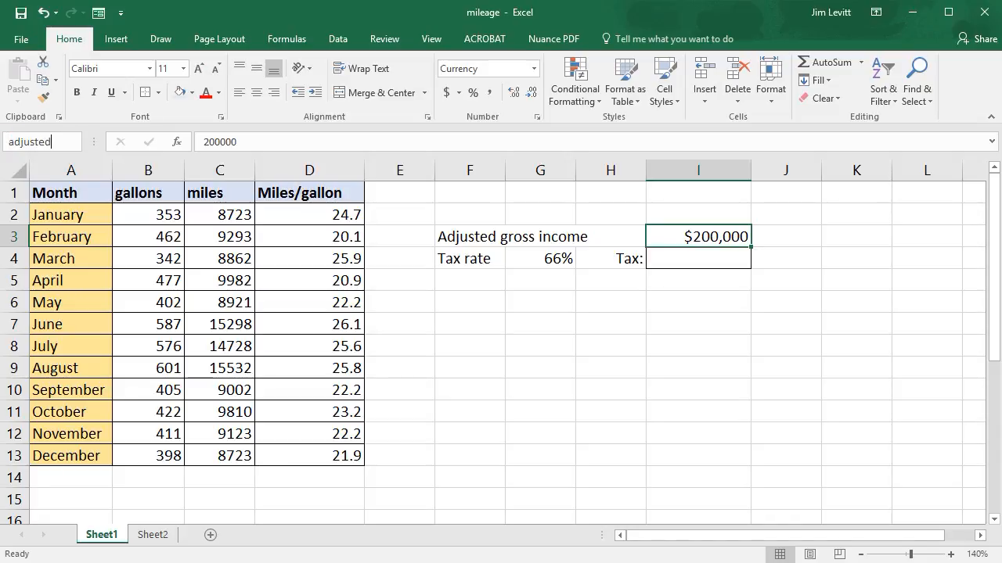
{"action": "type", "text": "_gross"}
{"action": "key", "text": "Escape"}
Define the name tax_rate for the tax rate percentage in cell G4
{"action": "left_click", "coordinate": [547, 263]}
{"action": "left_click", "coordinate": [31, 142]}
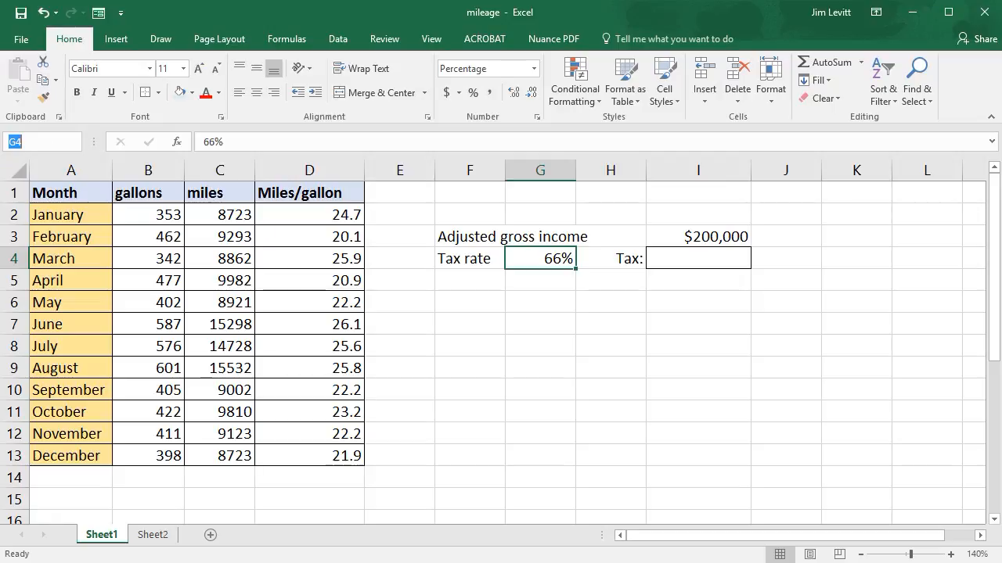
{"action": "type", "text": "tax_rate"}
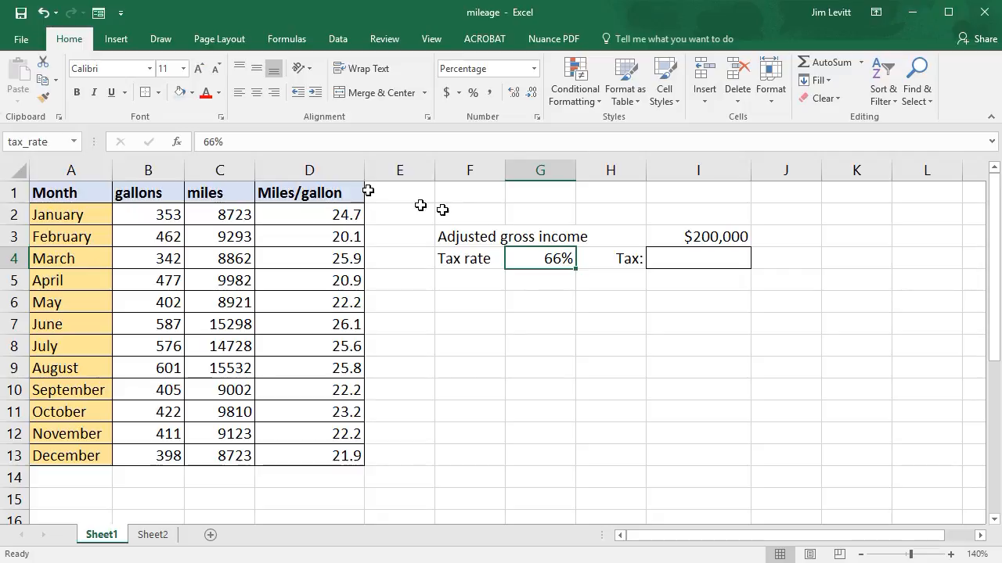
Calculate the tax in I4 with the formula =adjusted_gross*tax_rate, and reselect the cell to check the formula
{"action": "left_click", "coordinate": [709, 262]}
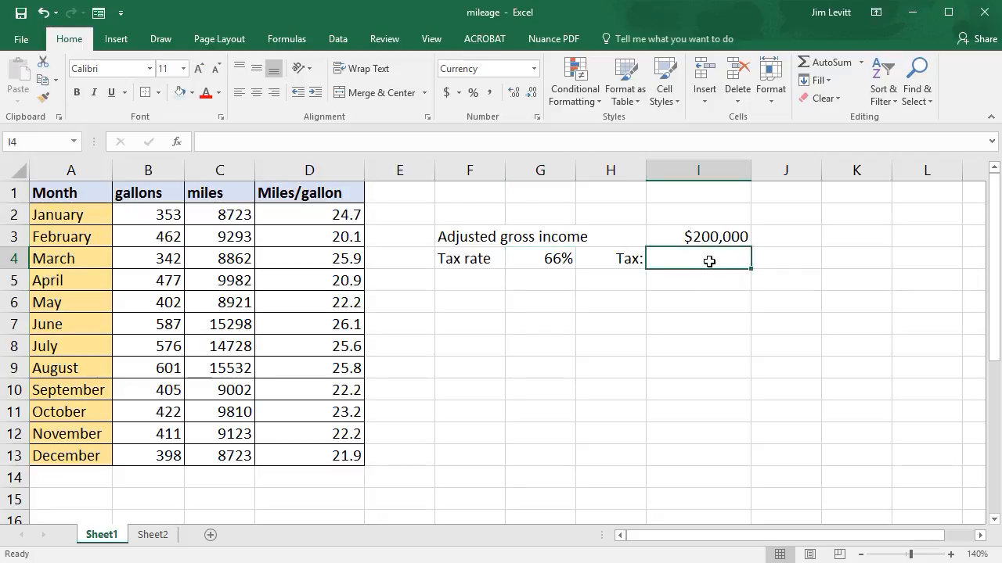
{"action": "type", "text": "=ad"}
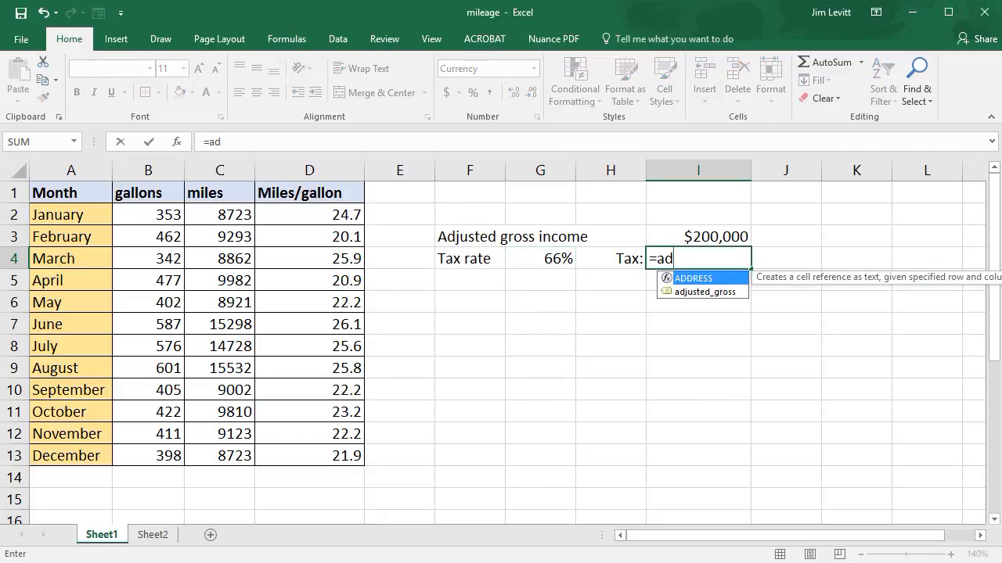
{"action": "left_click", "coordinate": [715, 295]}
{"action": "double_click", "coordinate": [714, 294]}
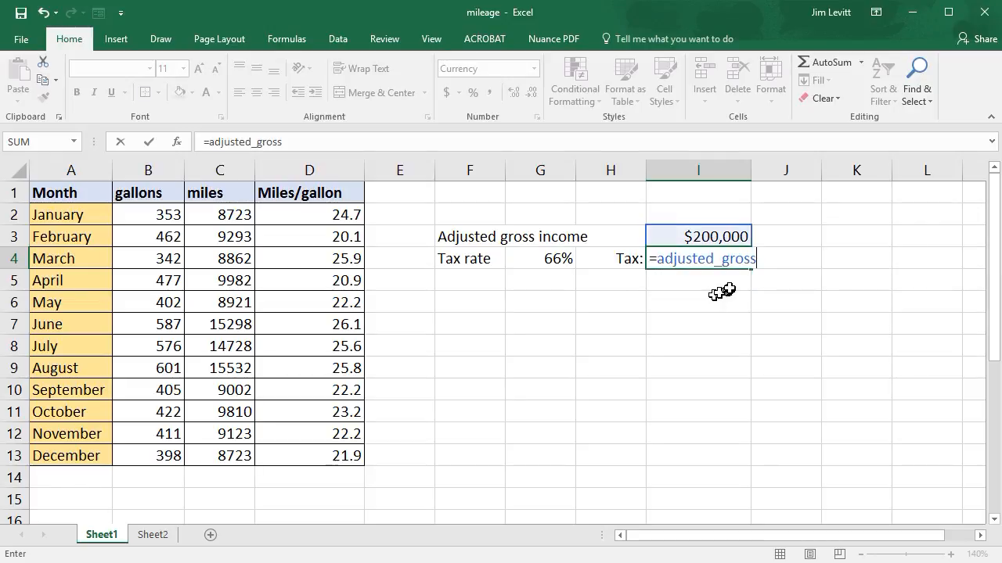
{"action": "type", "text": "*"}
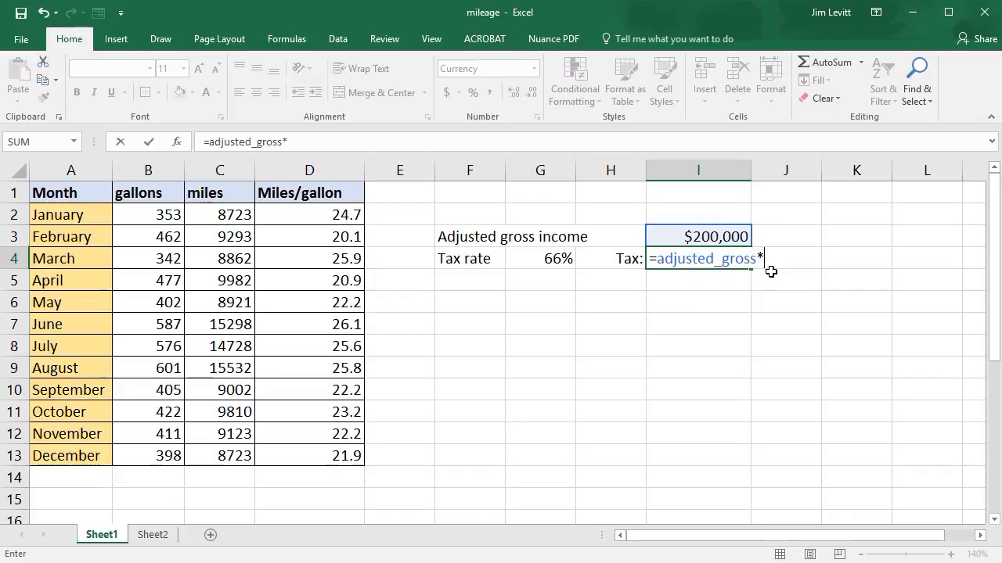
{"action": "left_click", "coordinate": [535, 258]}
{"action": "key", "text": "Return"}
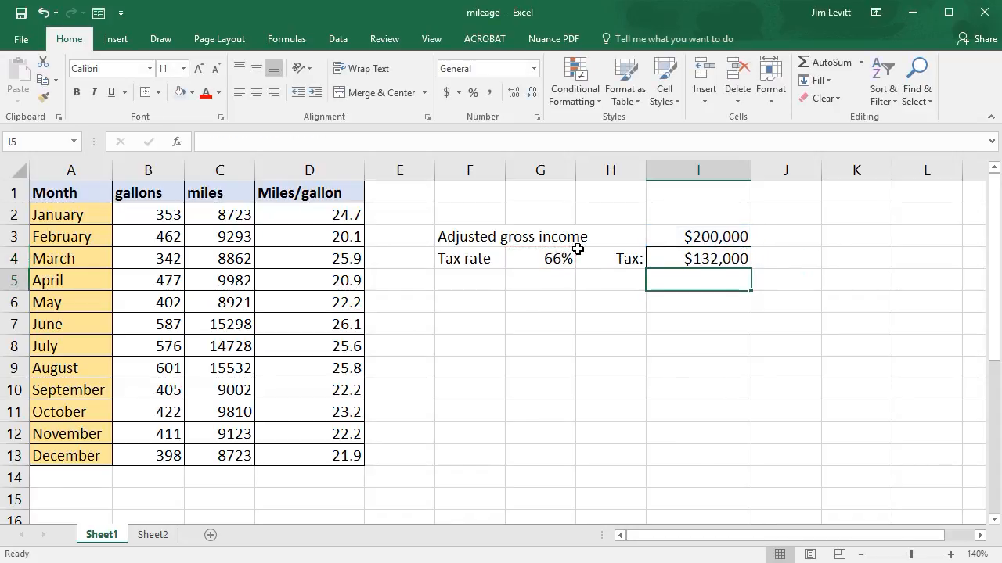
{"action": "left_click", "coordinate": [705, 258]}
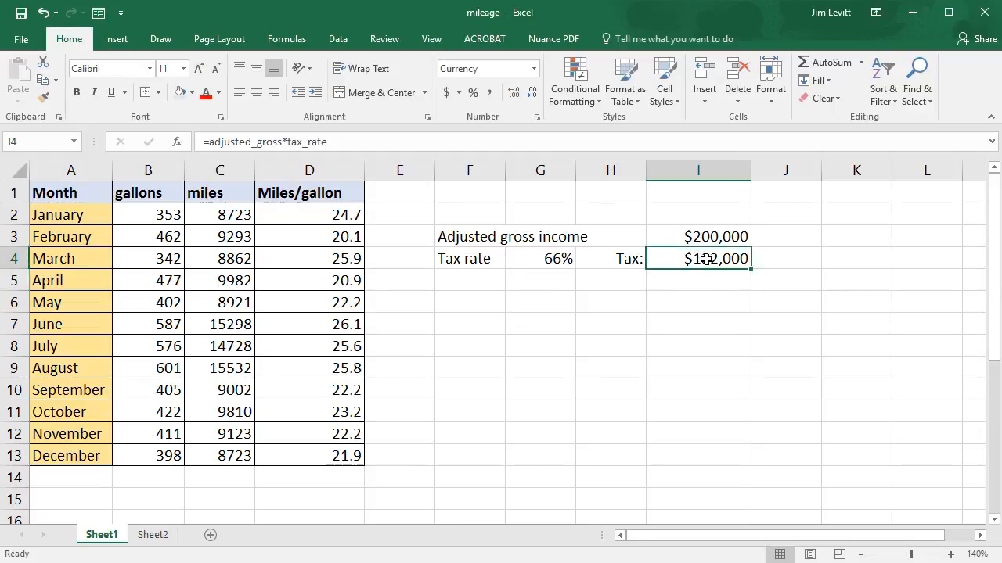